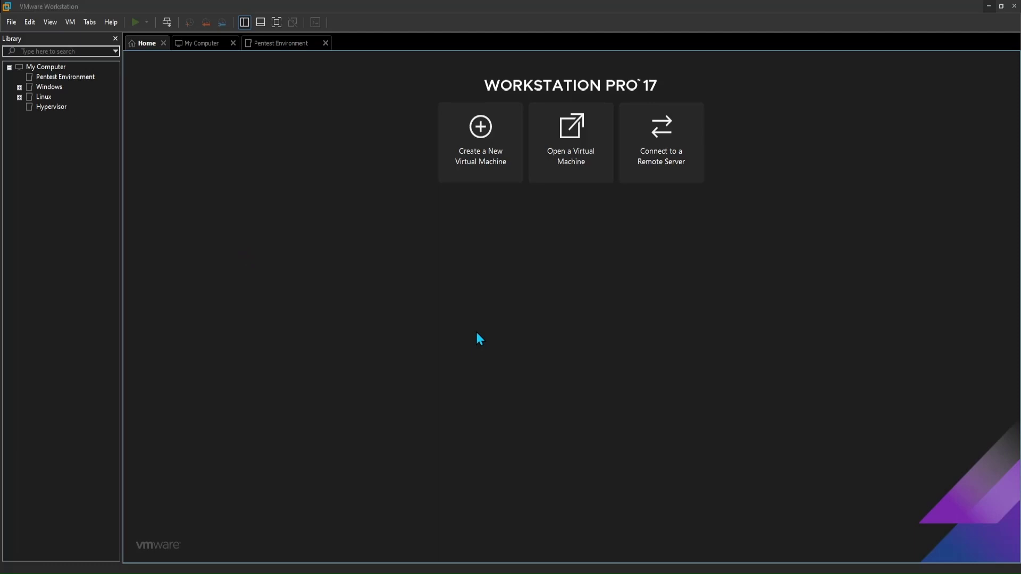
Step: Start a Typical new VM with the OS installed later and Windows Server 2019 as guest OS
click(493, 148)
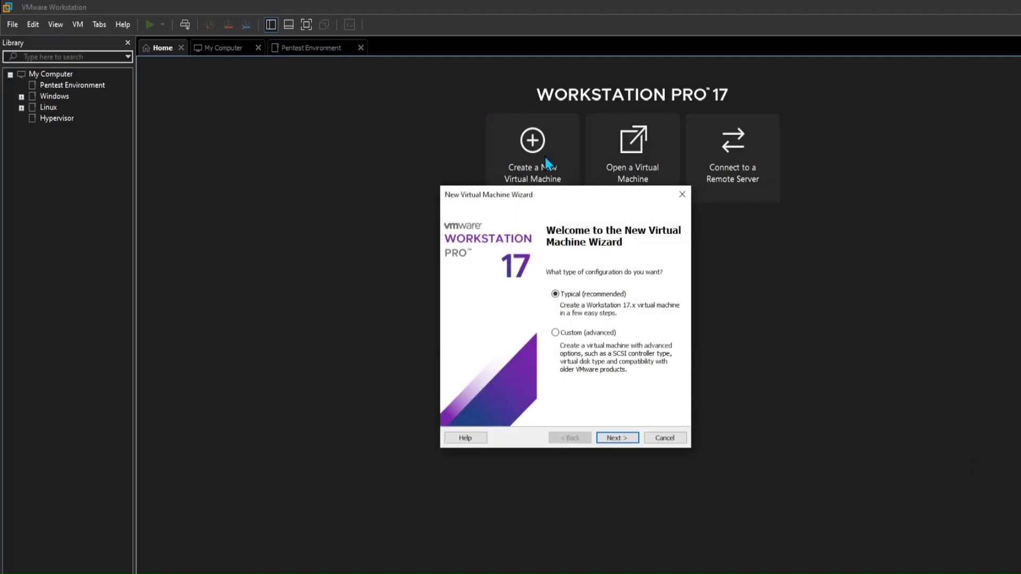
click(630, 437)
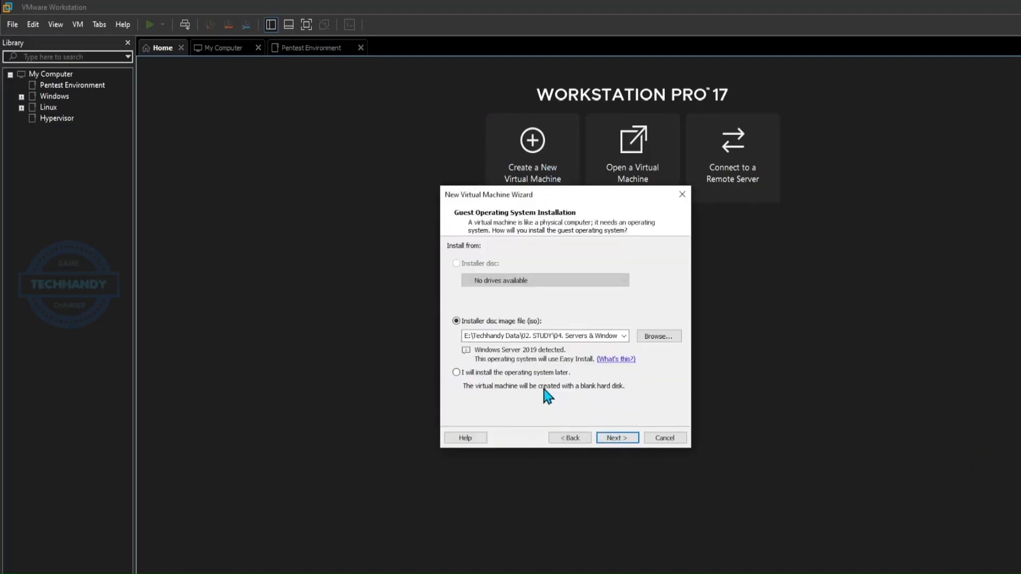
click(456, 374)
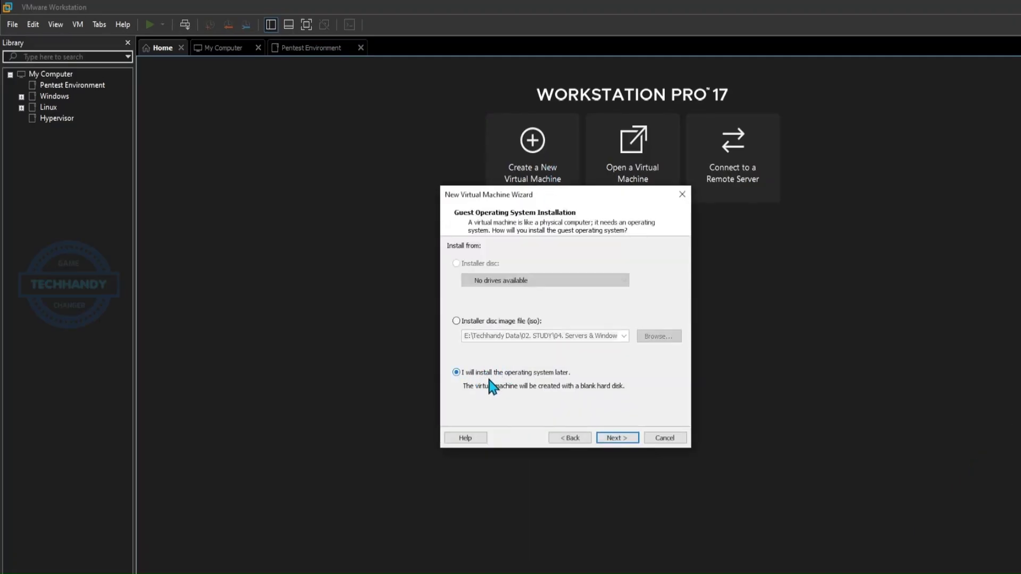
click(628, 438)
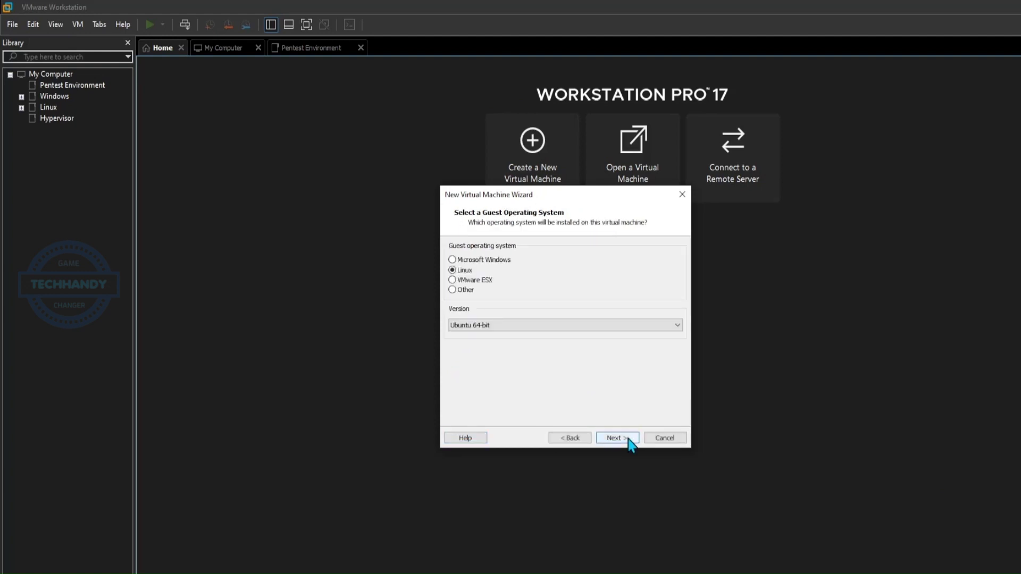
click(476, 261)
click(675, 326)
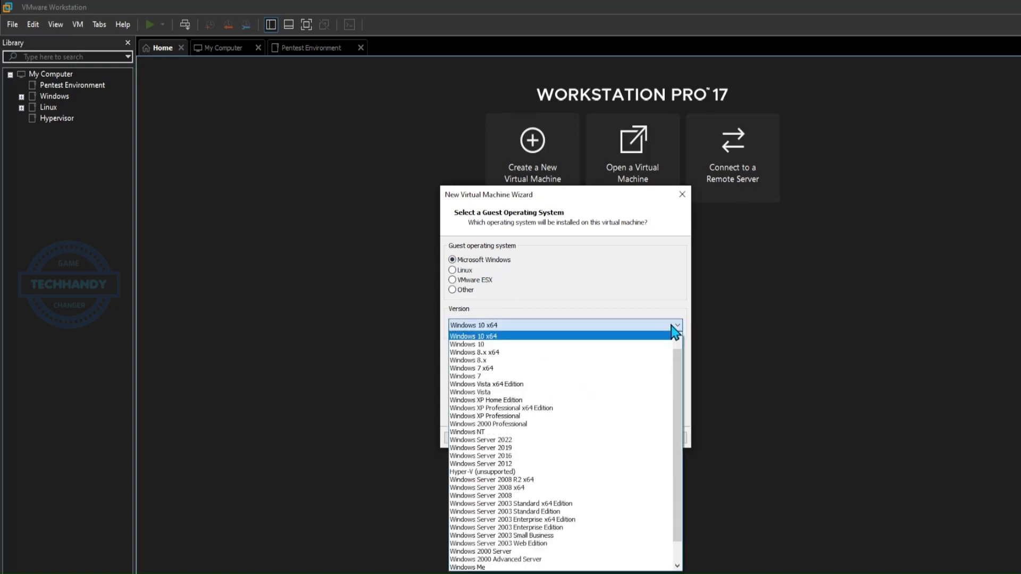
click(633, 448)
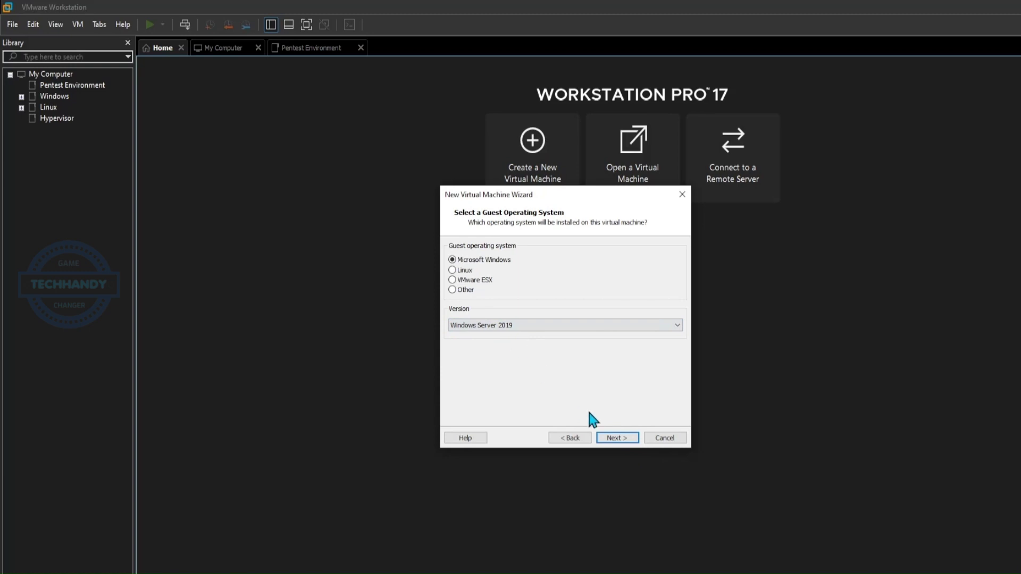
Step: Name the VM SRV_2019_01, store its 60 GB disk as a single file, and finish
click(621, 438)
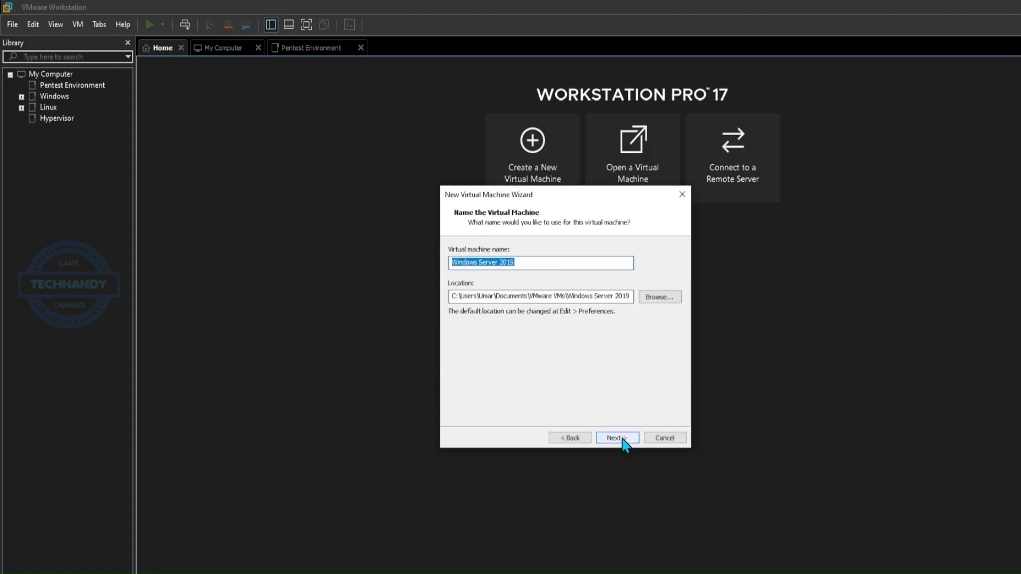
text(SRV_2019_01)
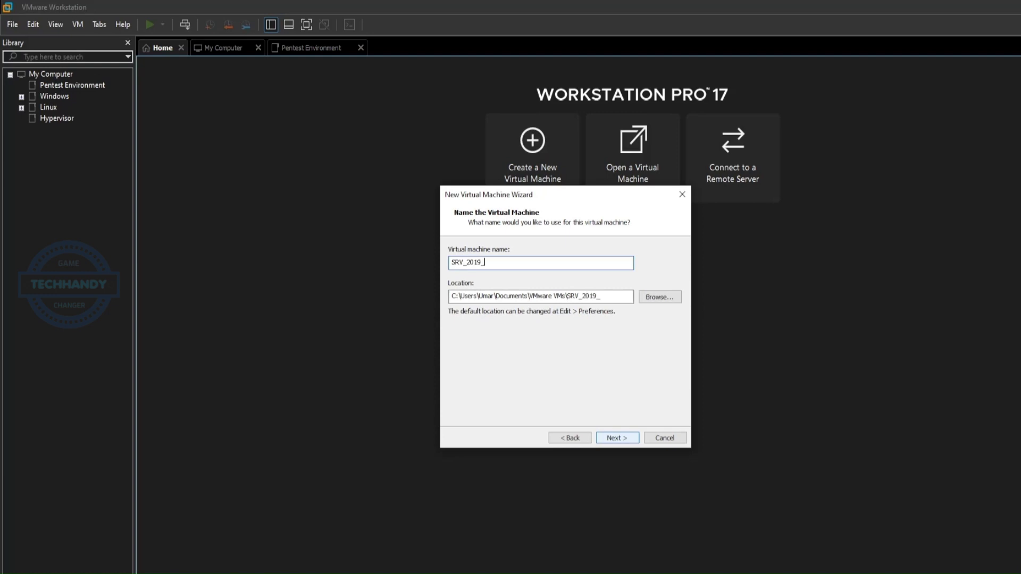
click(621, 438)
click(532, 276)
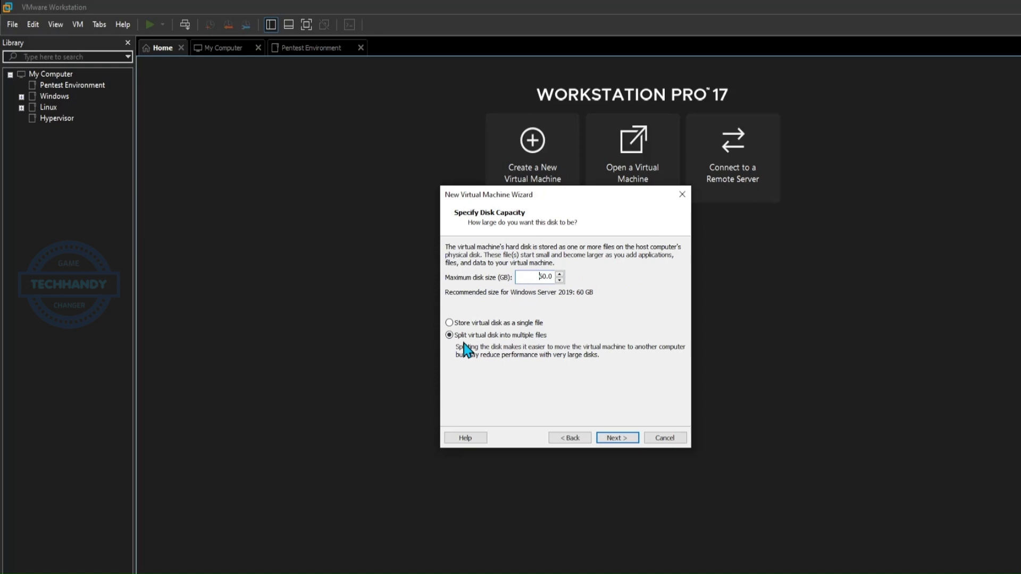
click(481, 325)
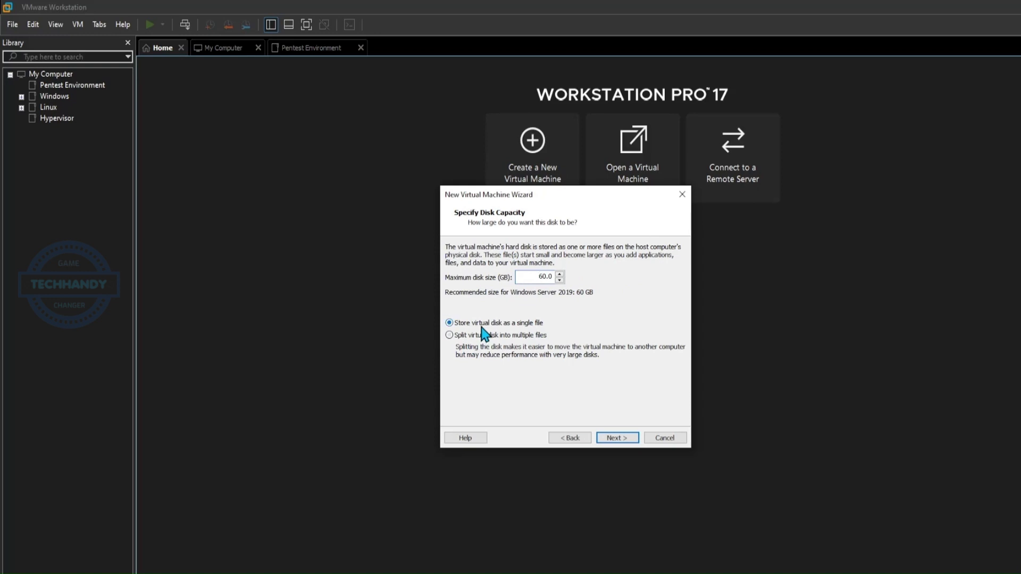
click(619, 438)
click(620, 440)
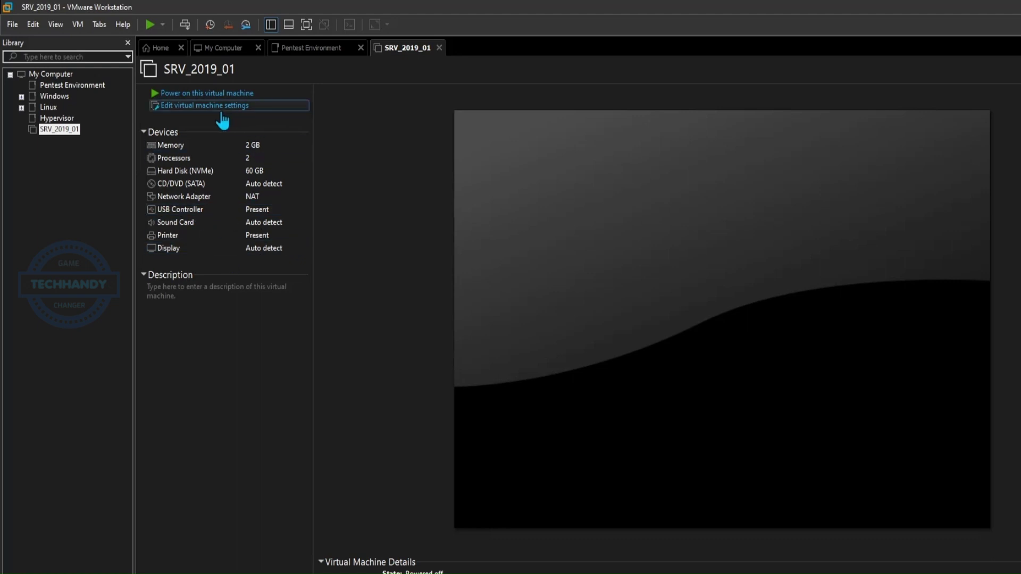
Step: Raise the VM memory to 8 GB and review the processor, hard disk and network settings
click(221, 107)
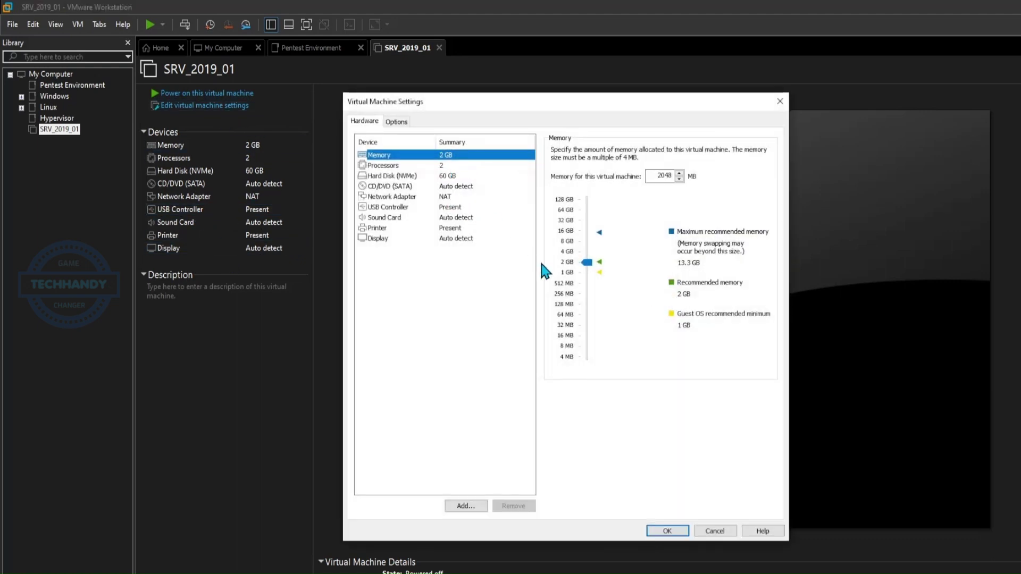
drag(586, 262, 562, 241)
click(450, 166)
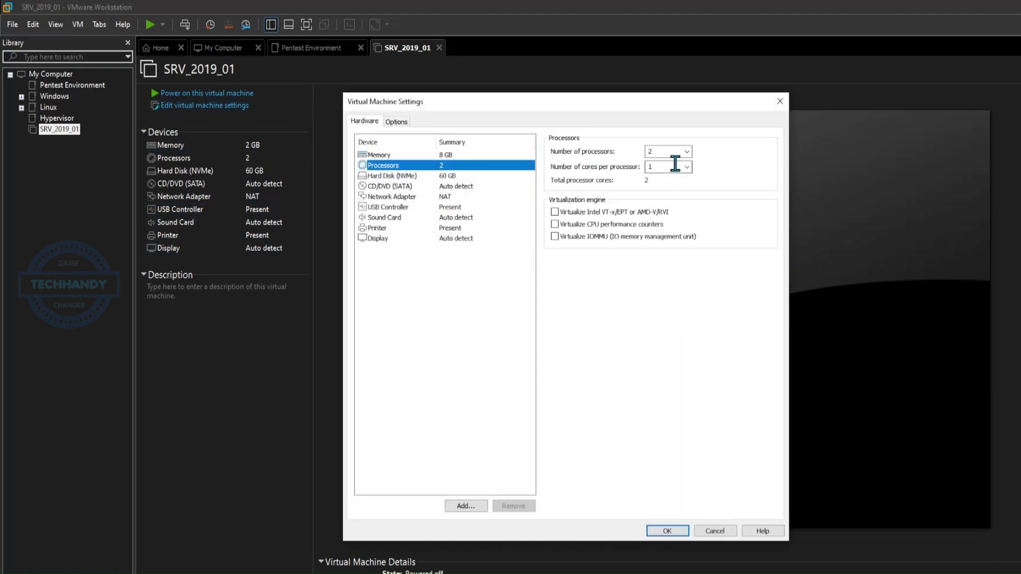
click(456, 176)
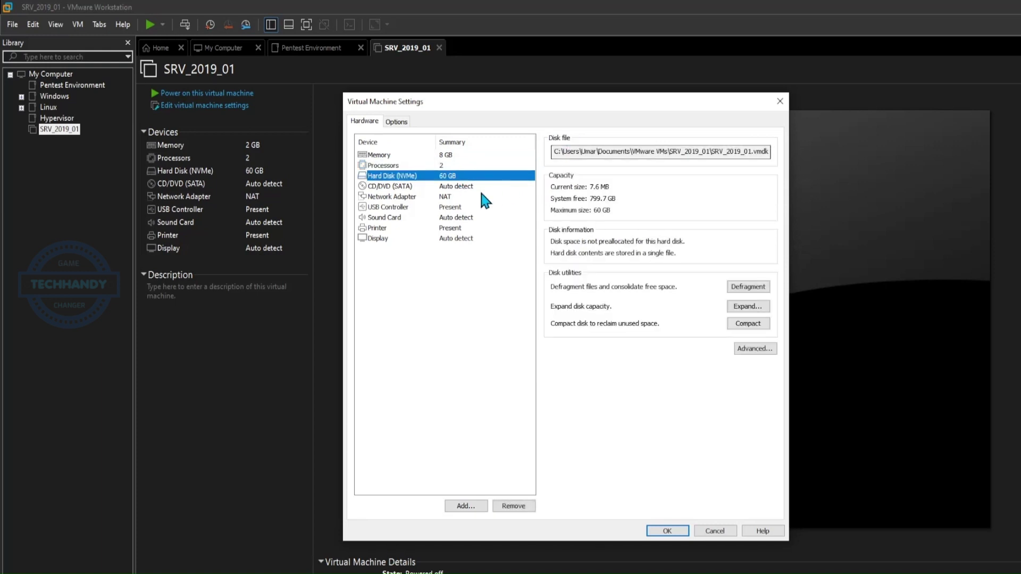
click(451, 197)
click(455, 176)
click(764, 310)
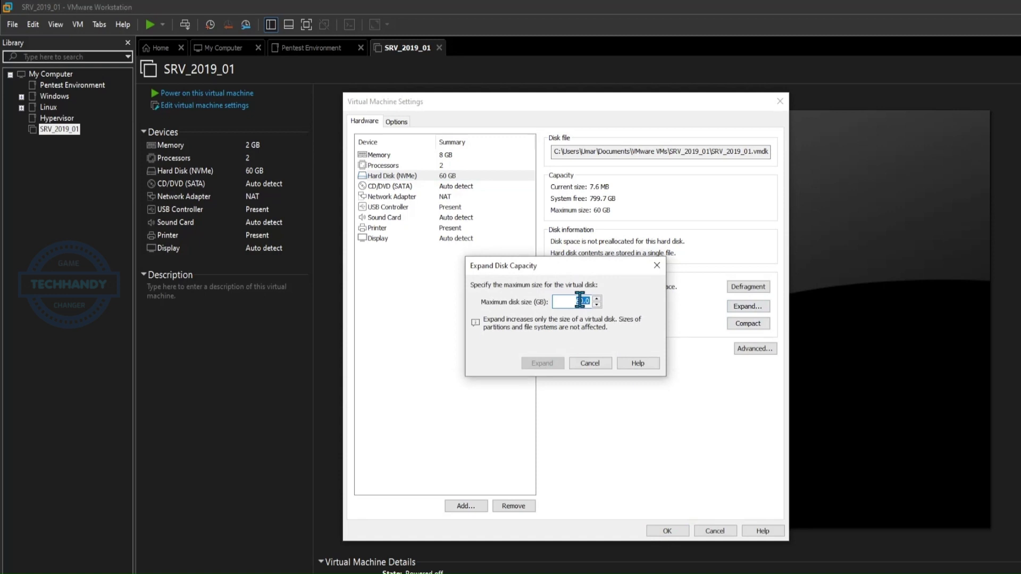
click(590, 363)
Step: Set the network adapter to Bridged, attach Server_2019_x64.iso to the CD/DVD drive, and apply
click(447, 204)
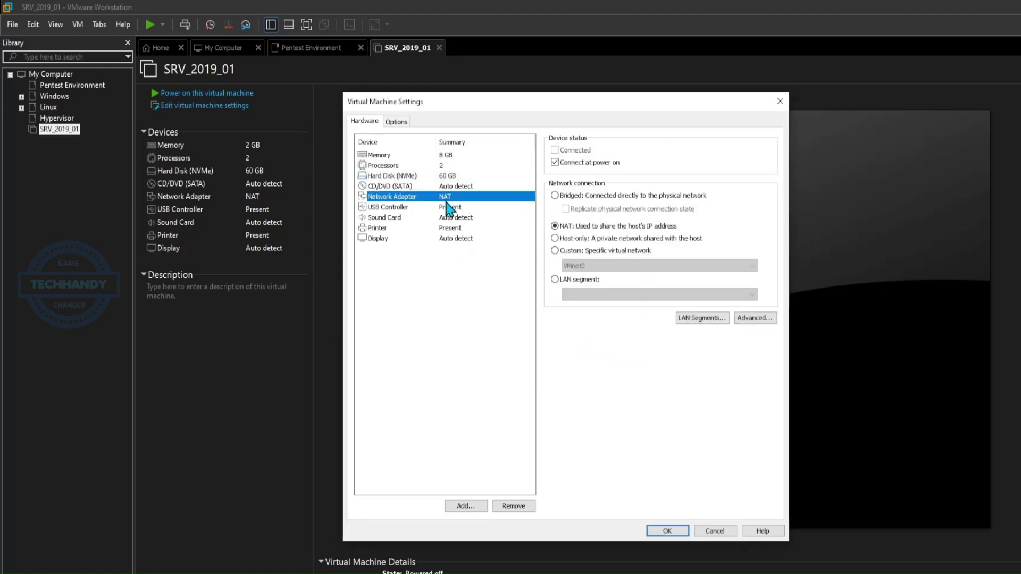
click(583, 196)
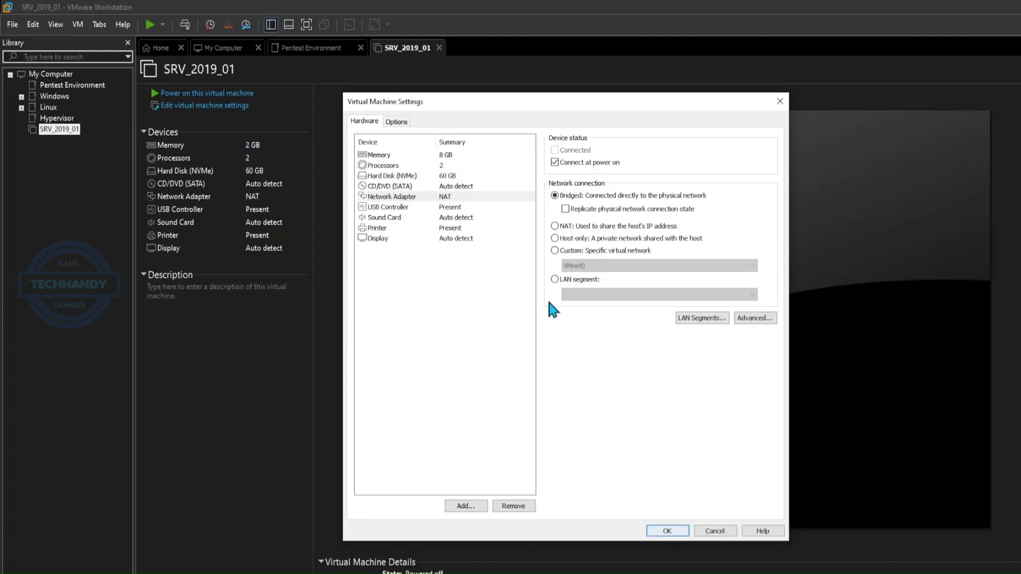
click(511, 187)
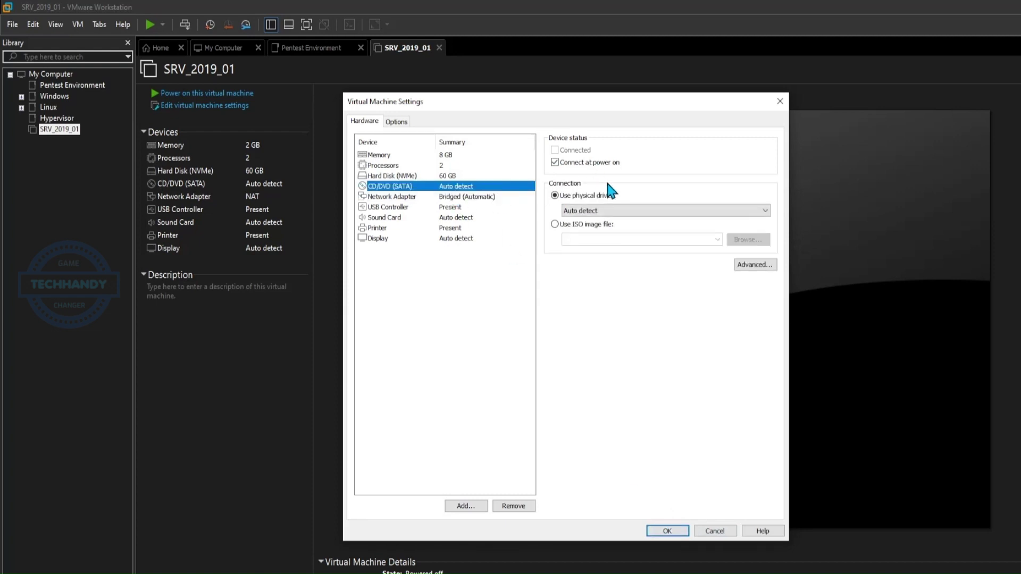
click(556, 225)
click(748, 240)
click(503, 200)
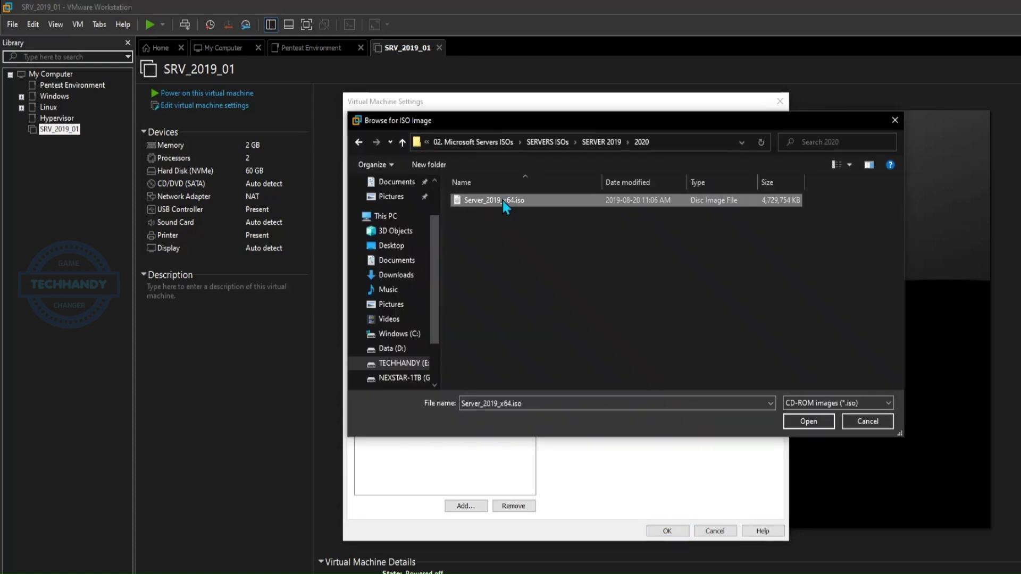
click(809, 422)
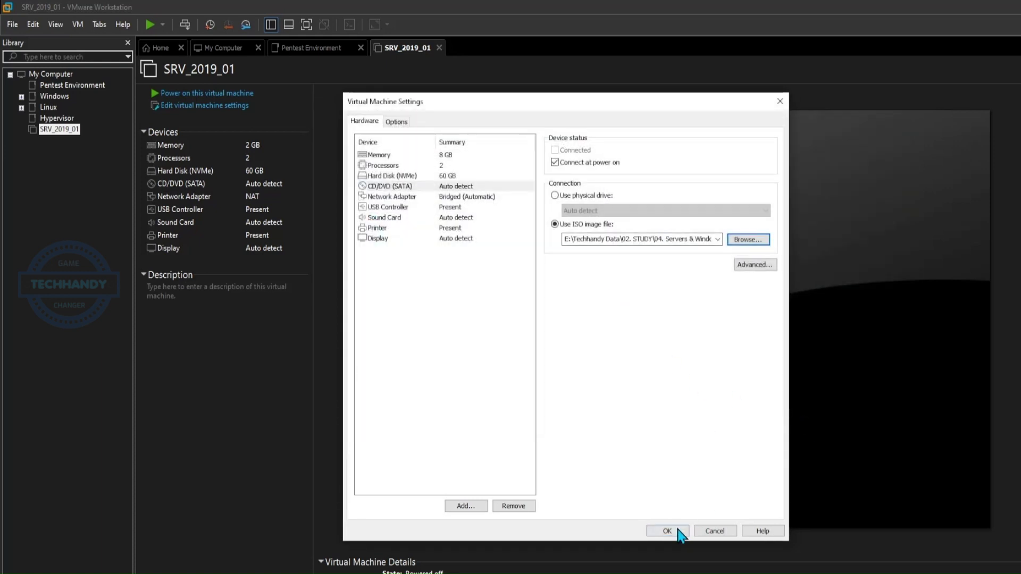
click(679, 532)
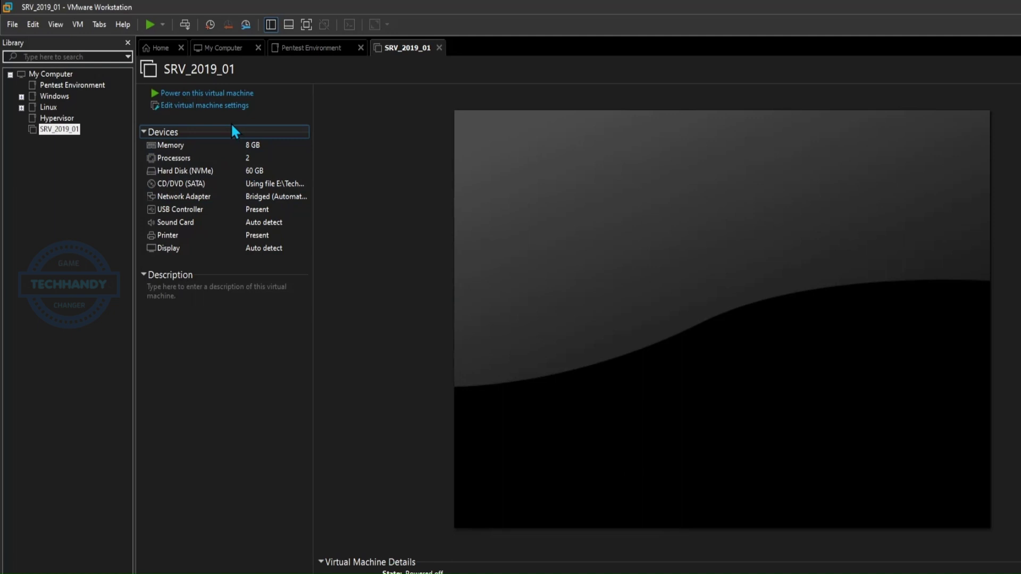
Step: Power on SRV_2019_01, boot from the disc, and start Windows Server setup
click(258, 94)
click(494, 306)
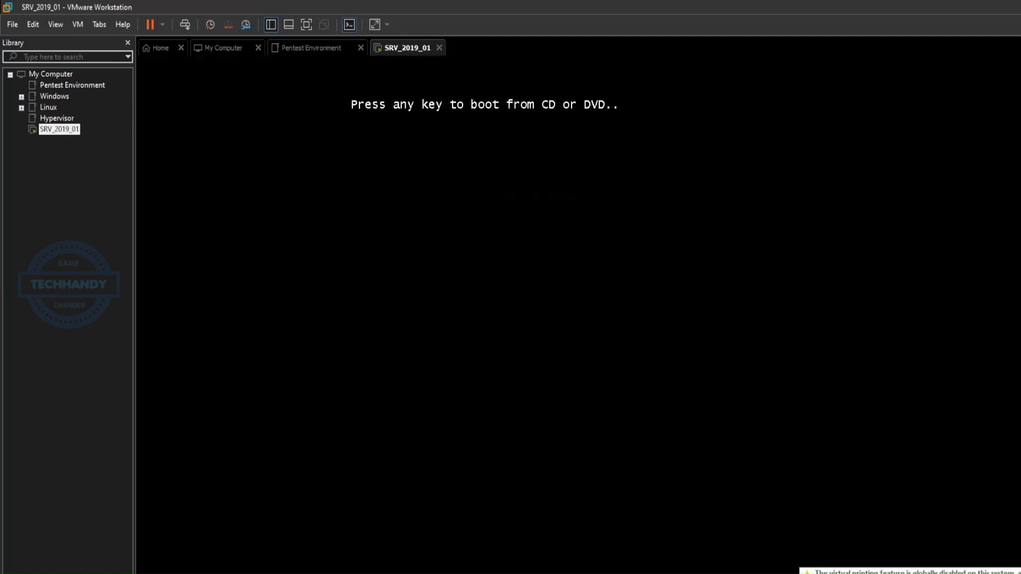
key(Return)
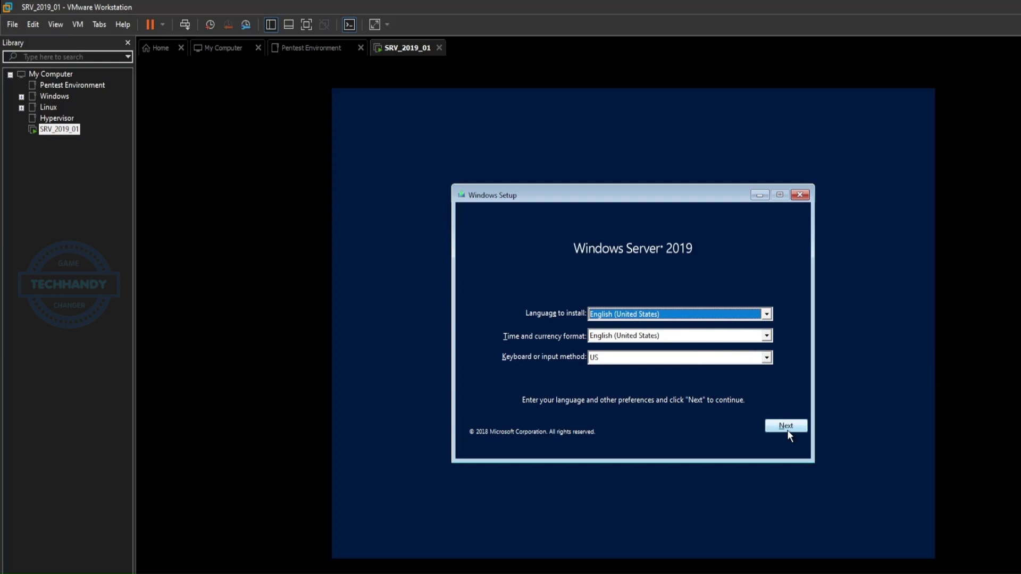
click(788, 430)
click(654, 332)
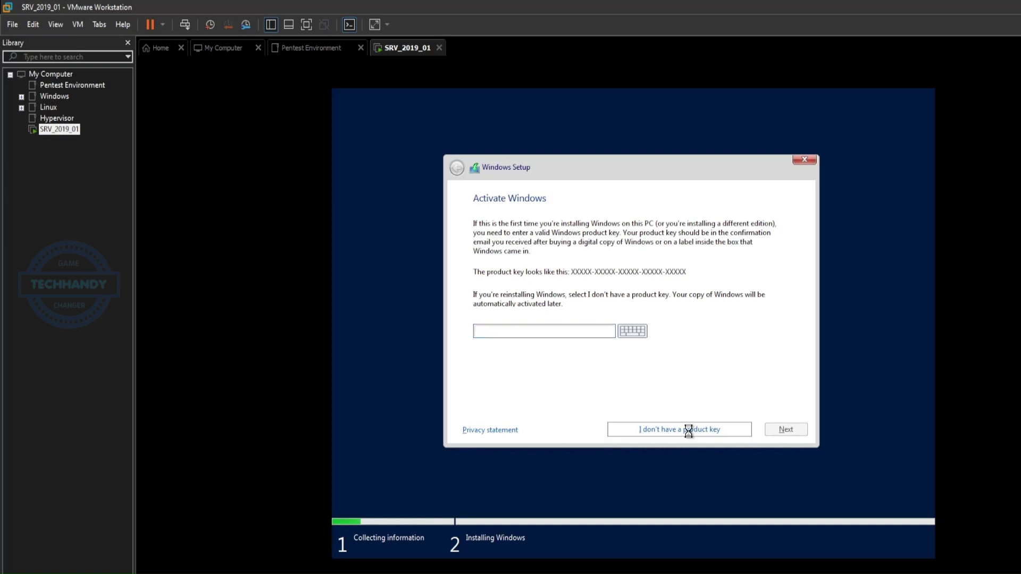
Step: Skip the product key and choose the Standard (Desktop Experience) edition
click(687, 430)
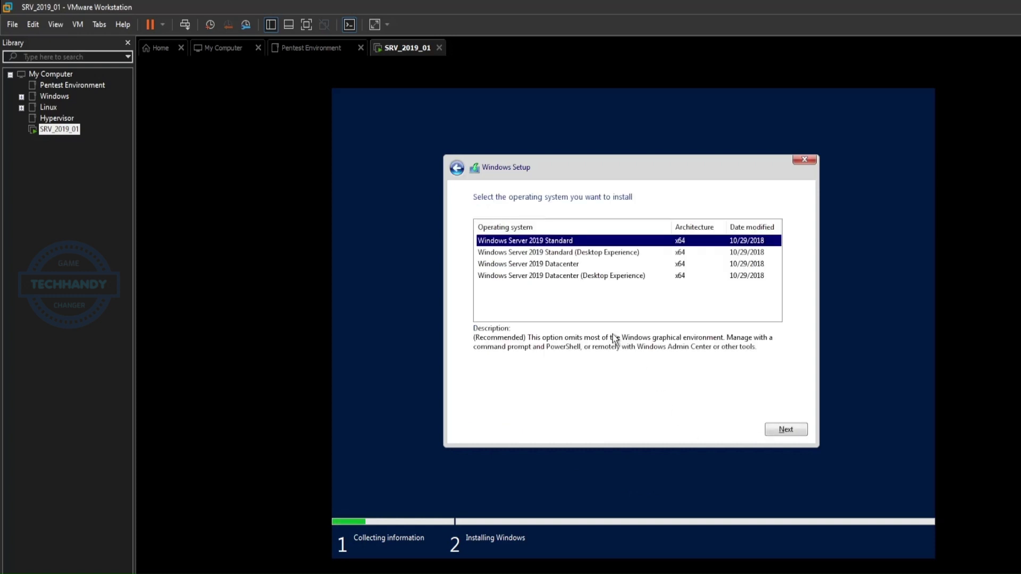
click(626, 254)
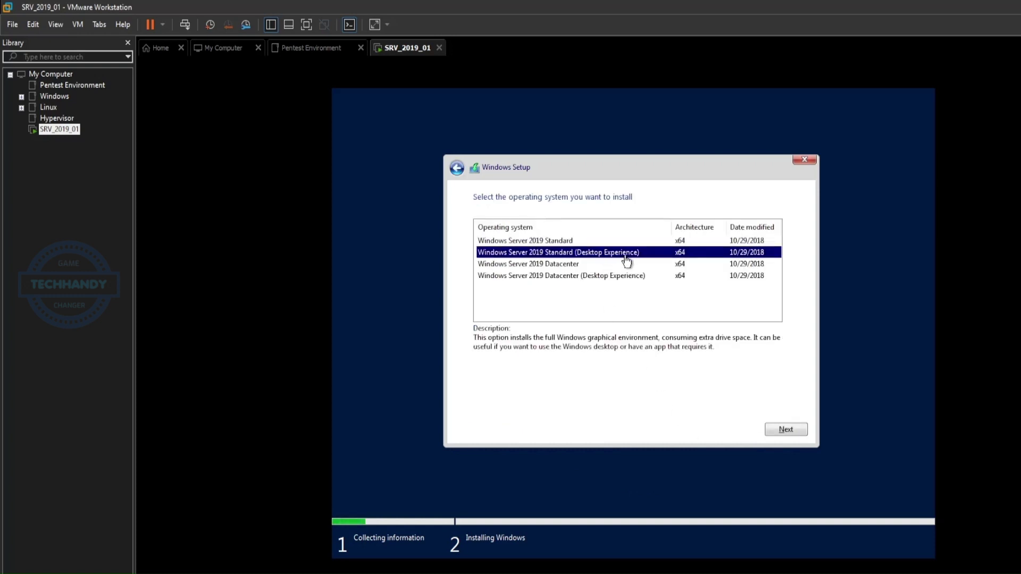
click(790, 429)
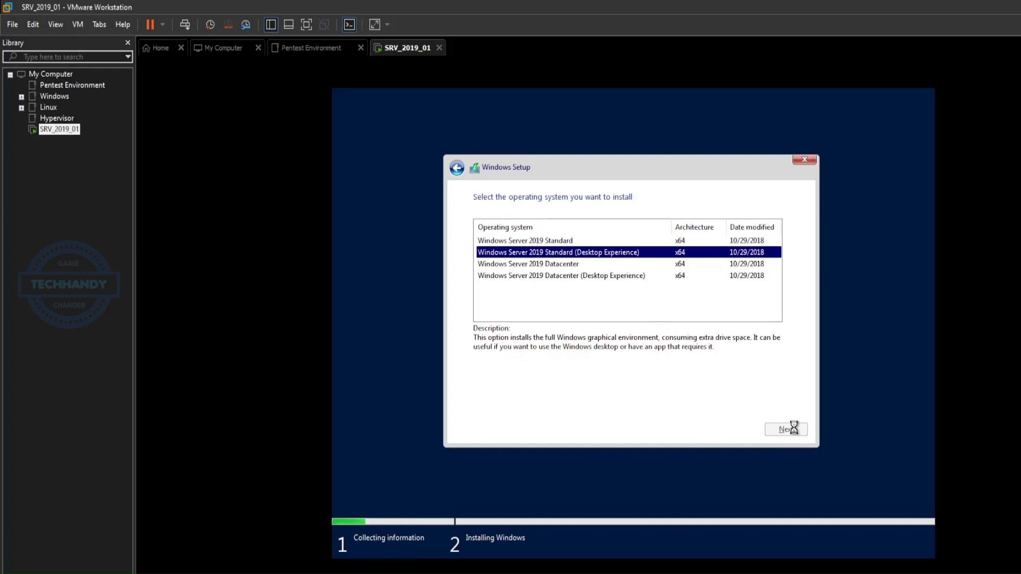
Step: Accept the licence terms and choose a Custom Windows-only installation
click(553, 406)
click(784, 431)
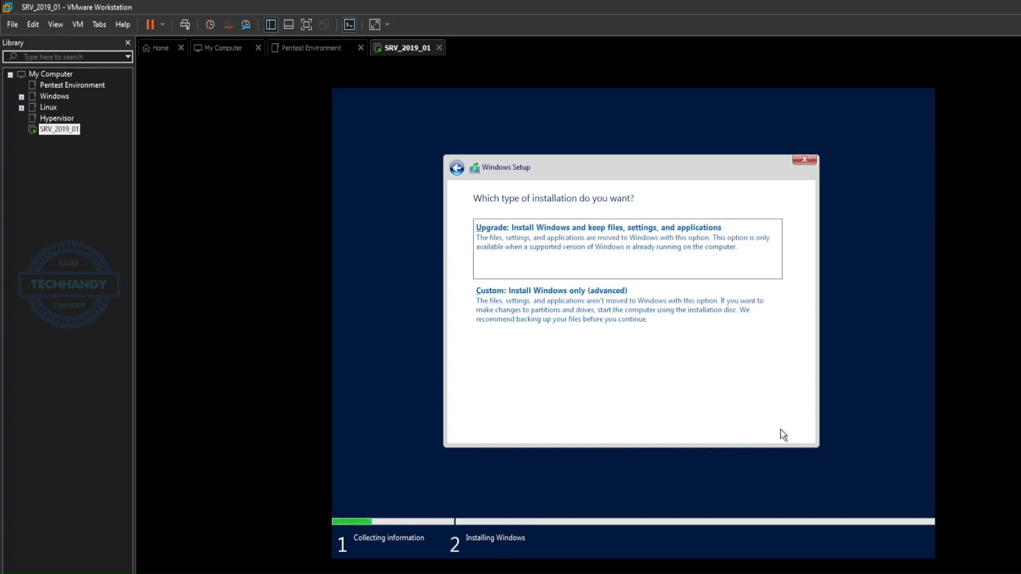
click(710, 329)
Step: Create the partitions on Drive 0's unallocated space and install to the primary partition
click(678, 255)
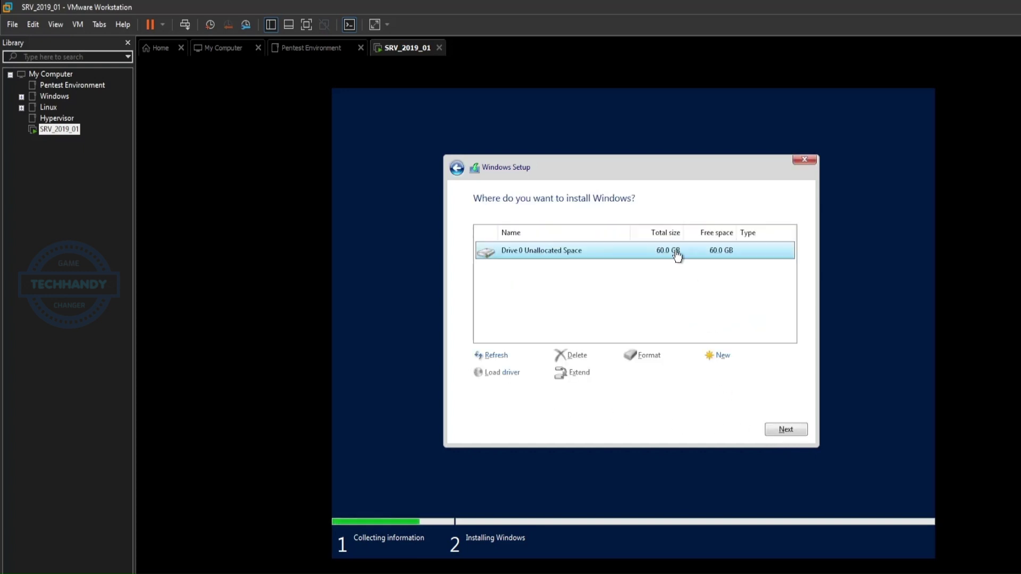
click(724, 359)
click(741, 371)
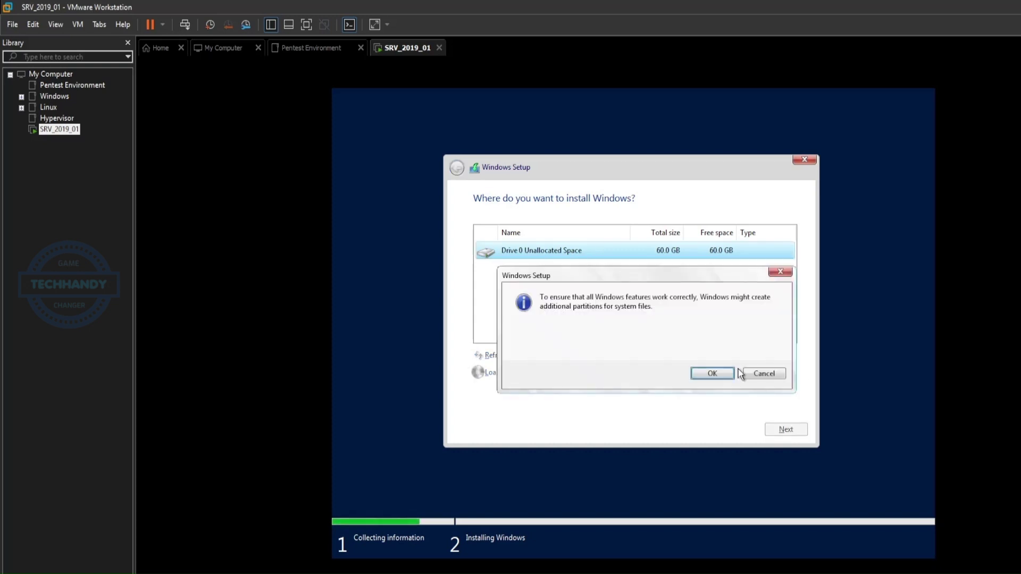
click(714, 373)
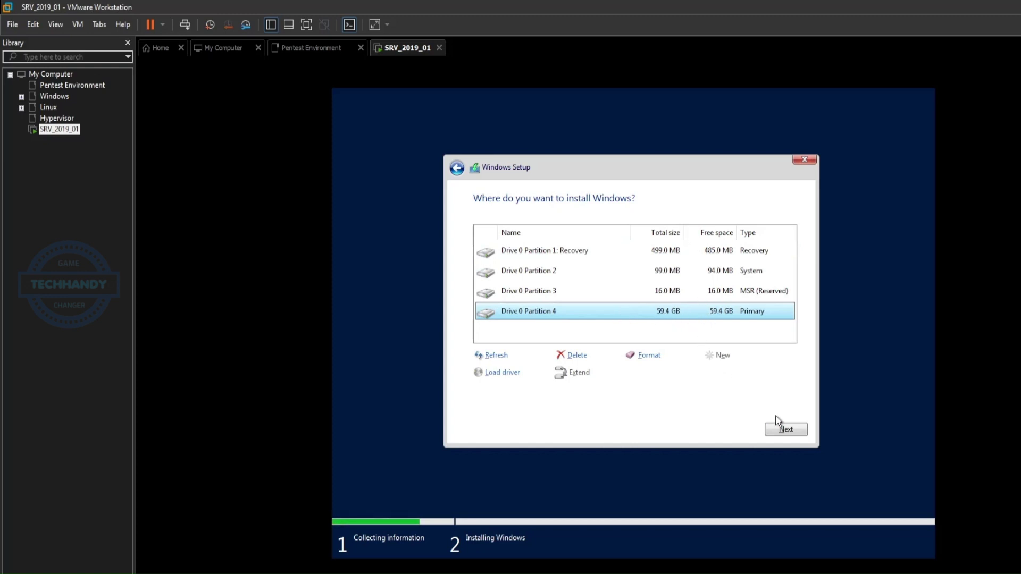
click(786, 431)
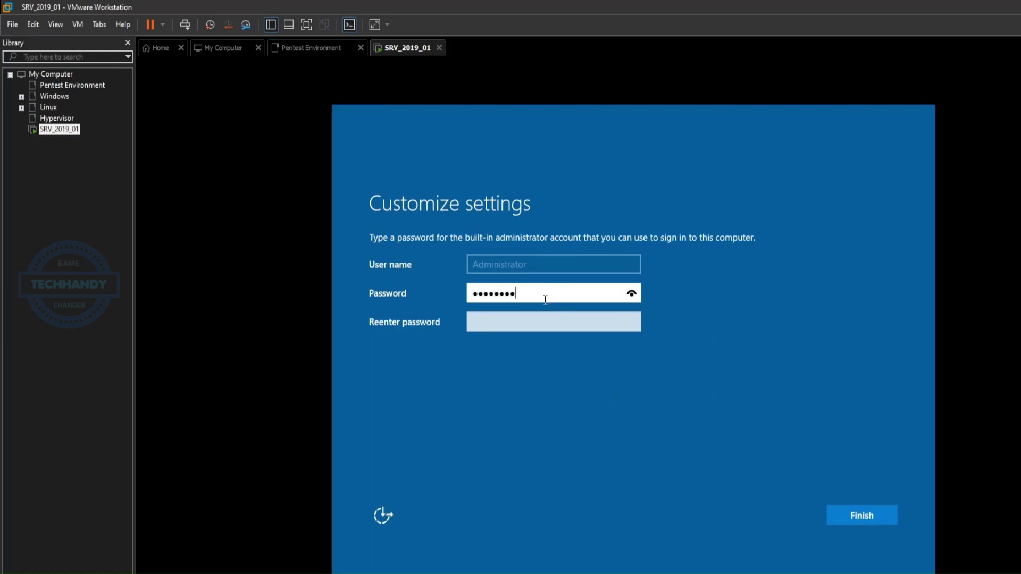
Step: Confirm the Administrator password and finish setup to reach the lock screen
key(Tab)
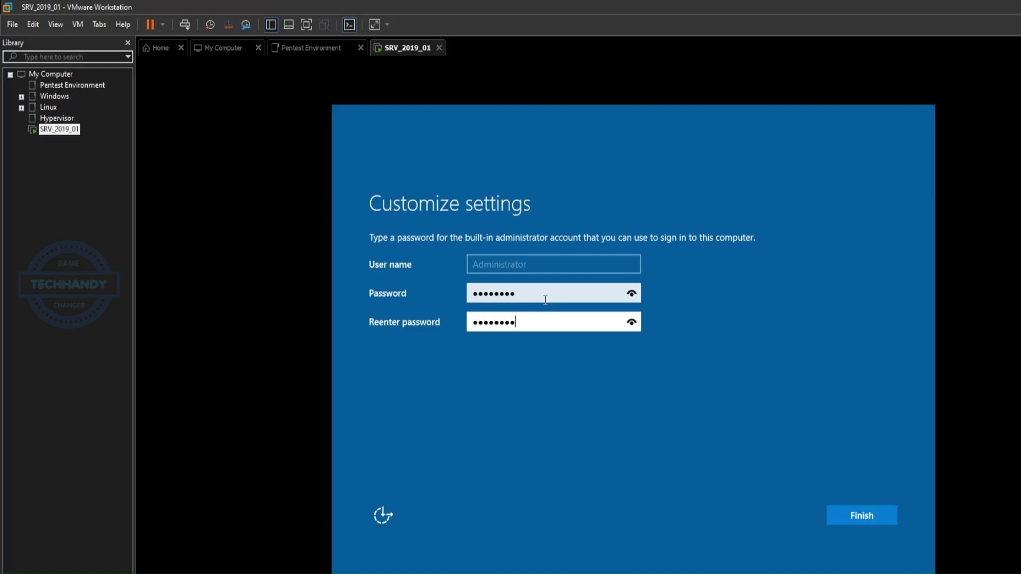
key(Return)
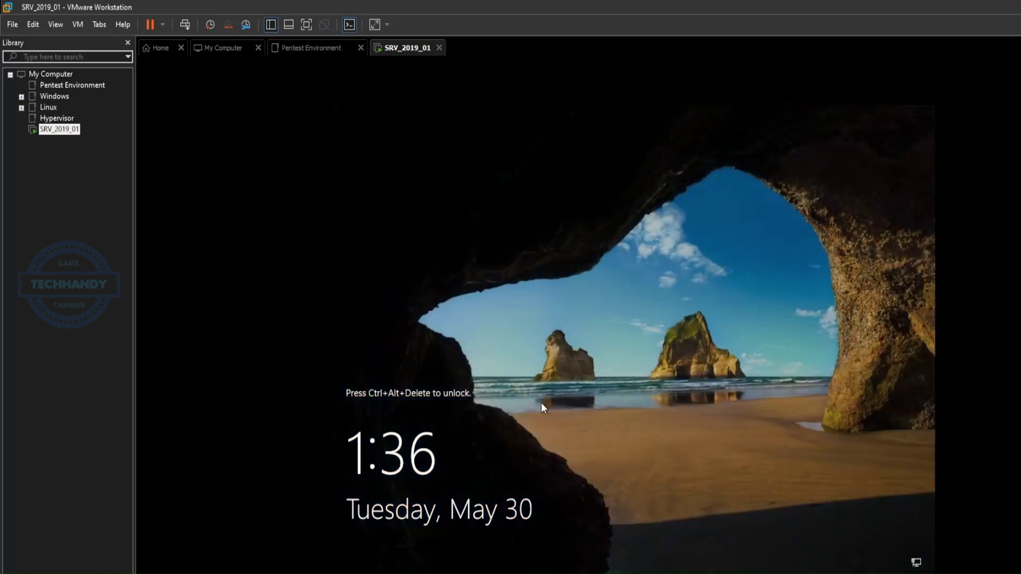
Step: Send Ctrl+Alt+Del from the VM menu and sign in as Administrator
click(77, 25)
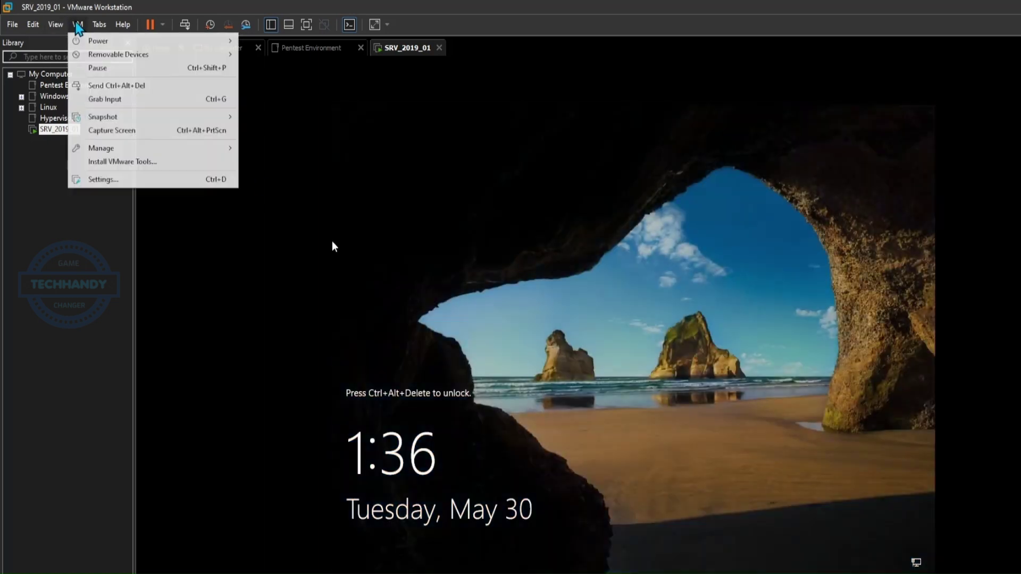
click(202, 92)
text(P)
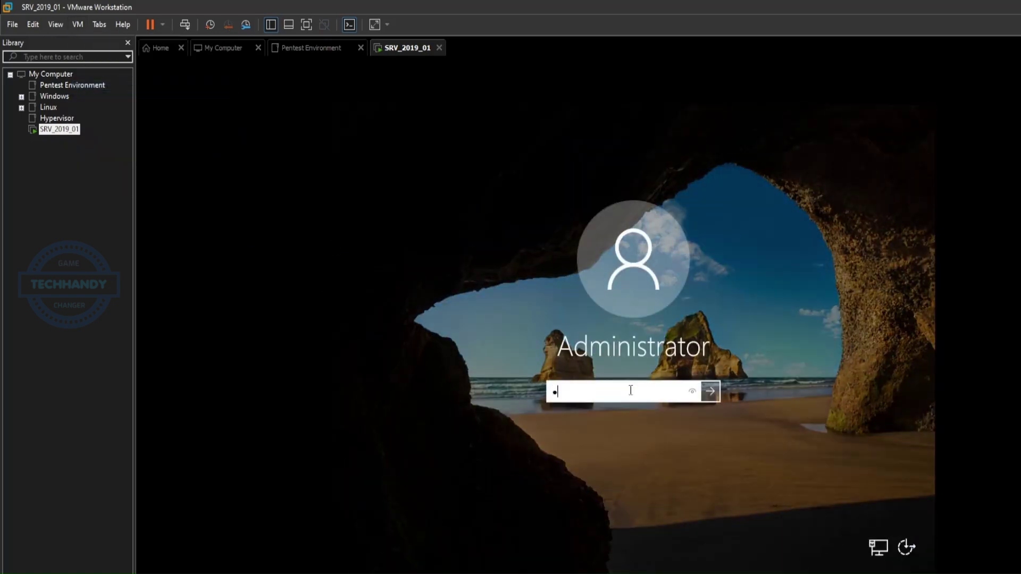
key(Return)
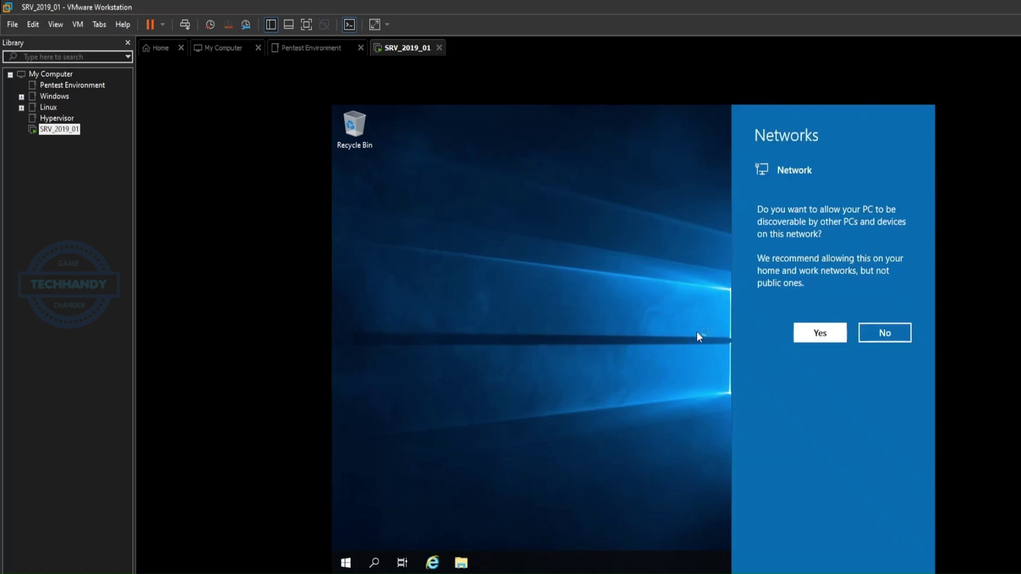
Step: Dismiss the network discovery prompt and permanently close the Windows Admin Center message
click(595, 317)
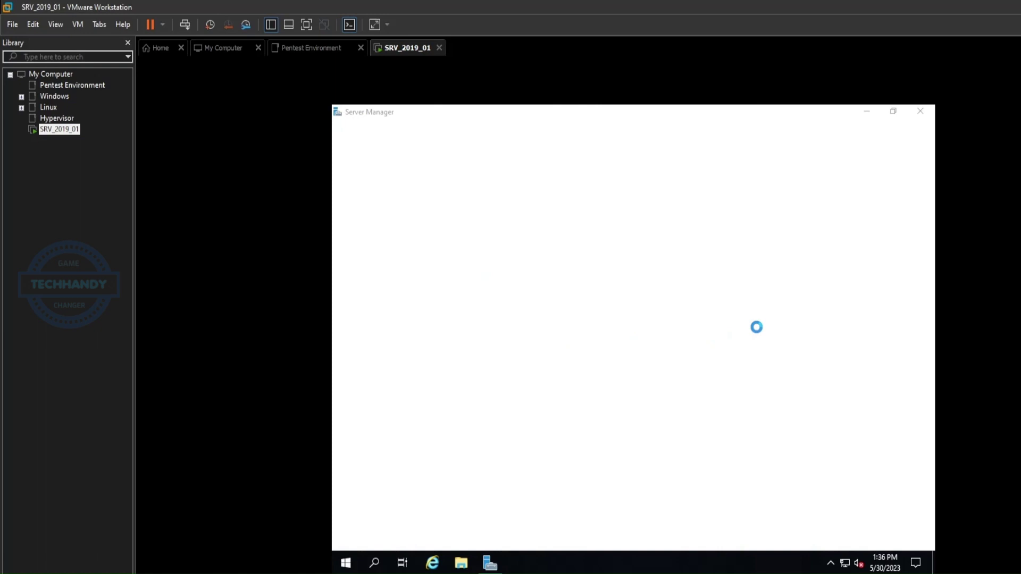
click(375, 243)
click(638, 131)
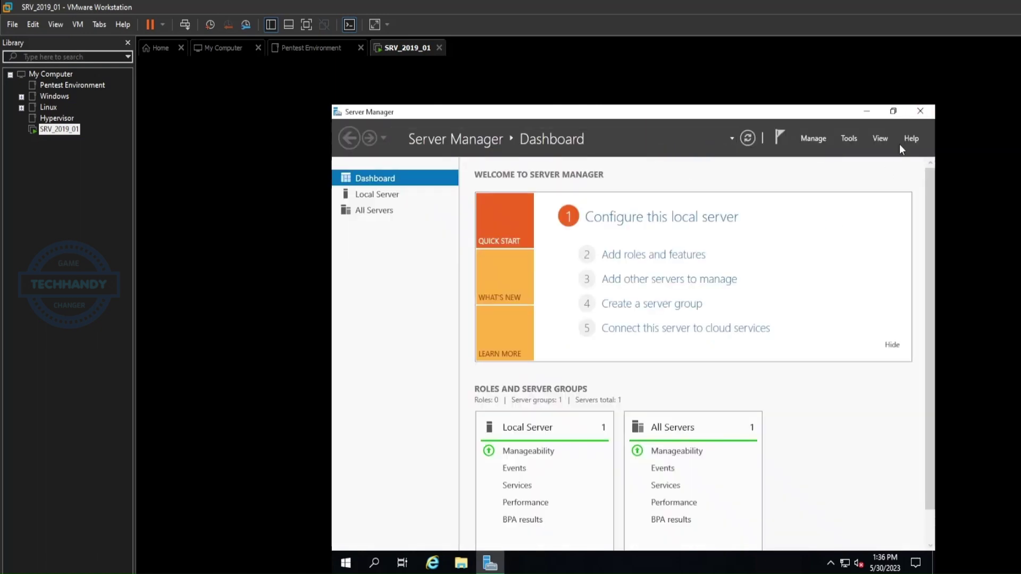
Step: Close Server Manager, mount VMware Tools, and run its disc from This PC
click(917, 113)
click(77, 24)
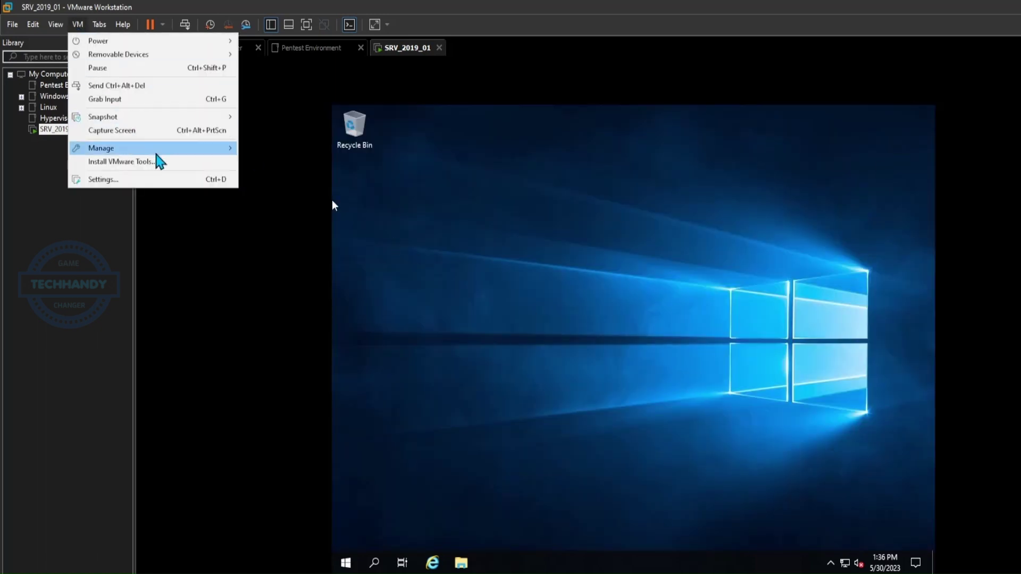
click(178, 162)
click(461, 547)
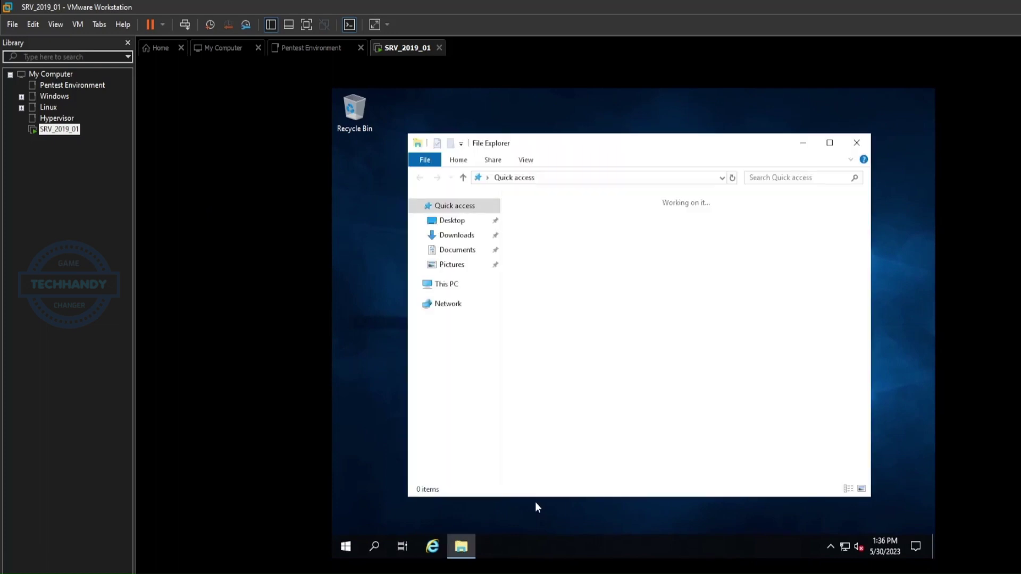
click(451, 286)
double_click(750, 385)
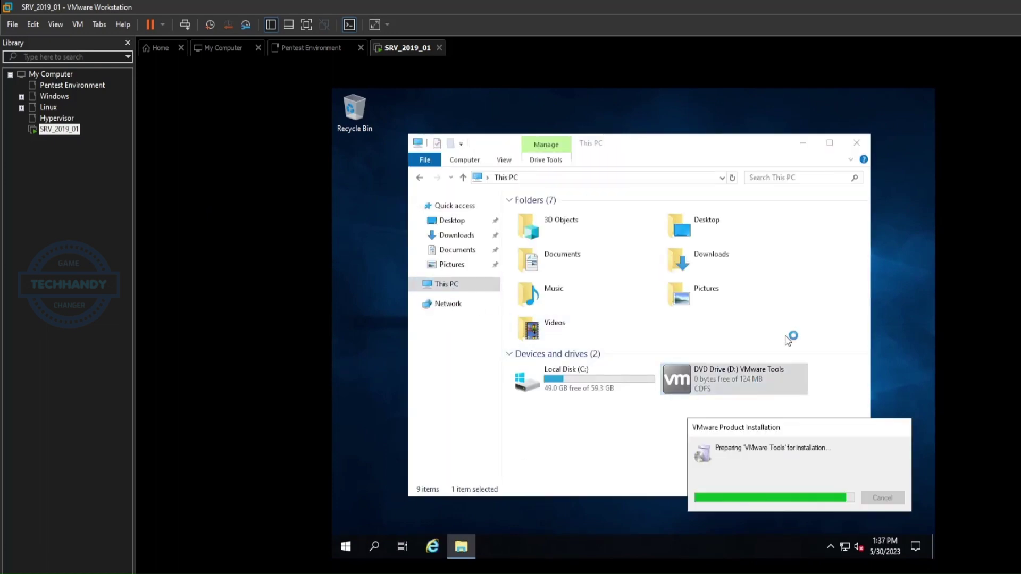
Step: Run the VMware Tools setup wizard through installation to Finish
click(803, 144)
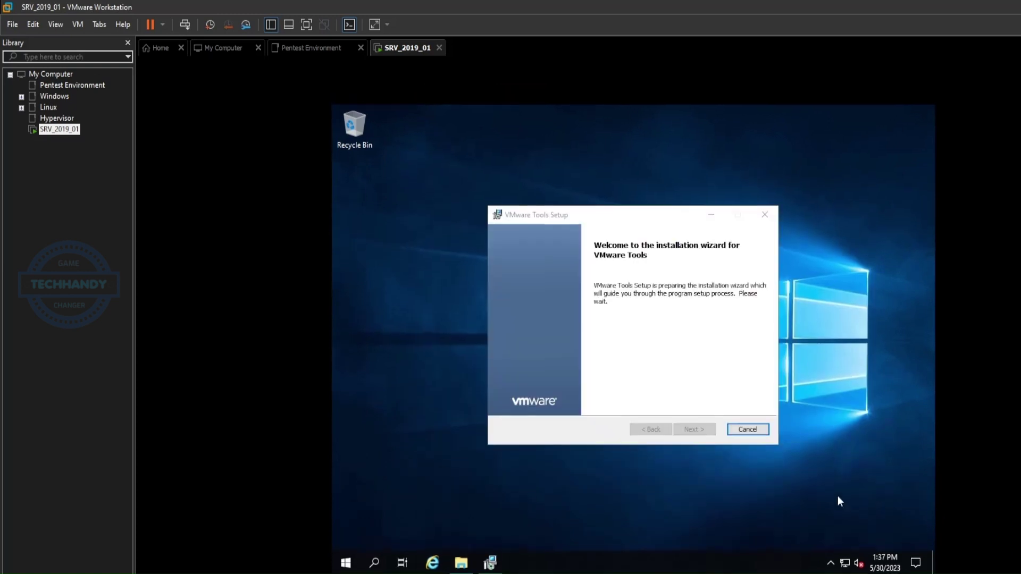
click(695, 428)
click(697, 428)
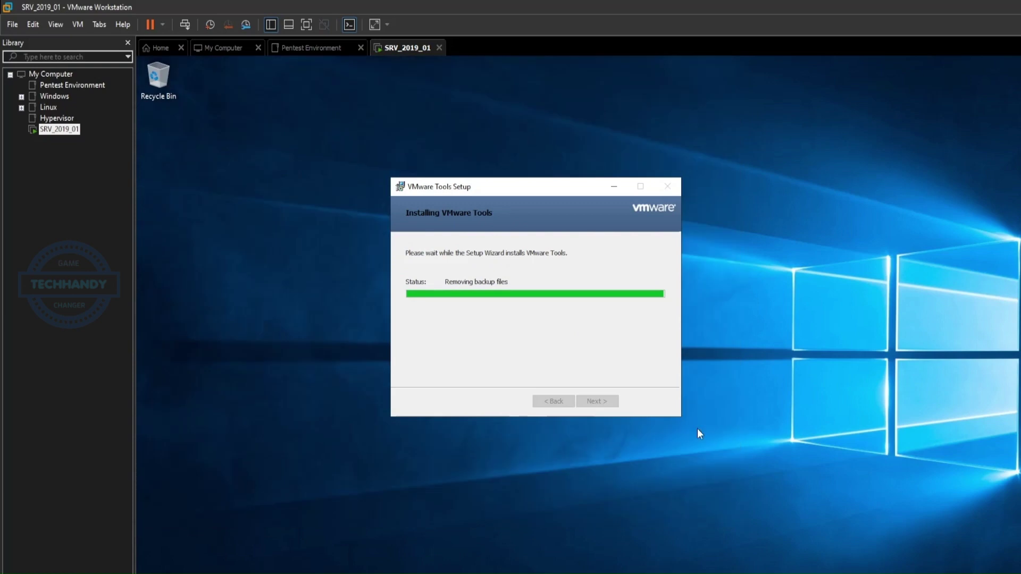
click(603, 401)
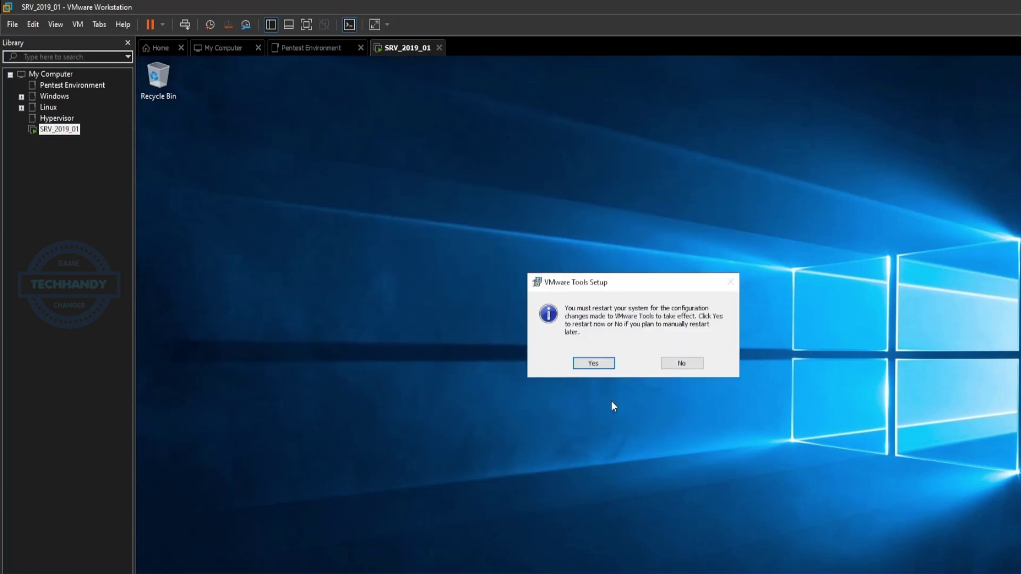
Step: Restart now, unlock with Ctrl+Alt+Del, sign in as Administrator, and open Local Server
click(611, 363)
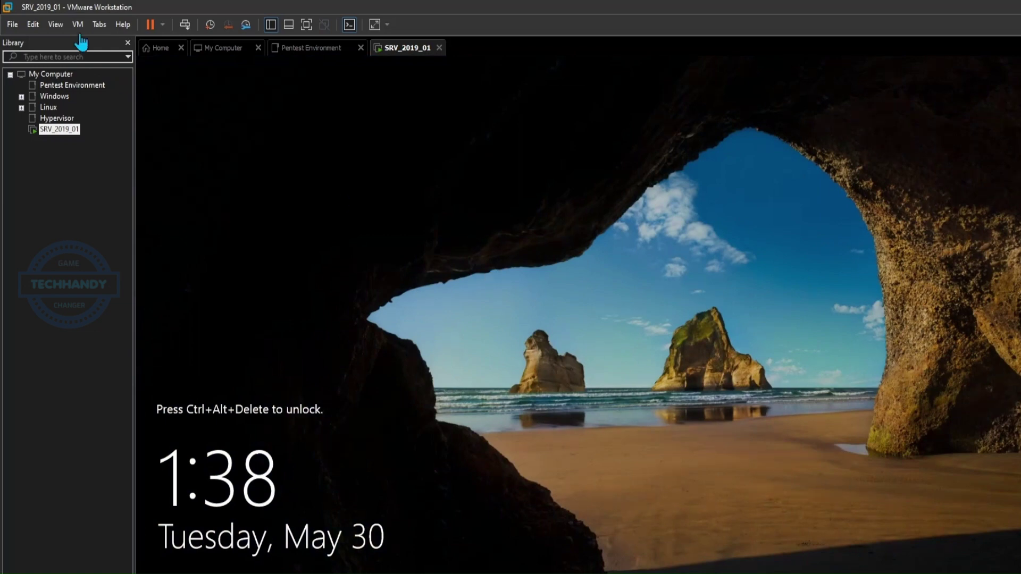
click(77, 24)
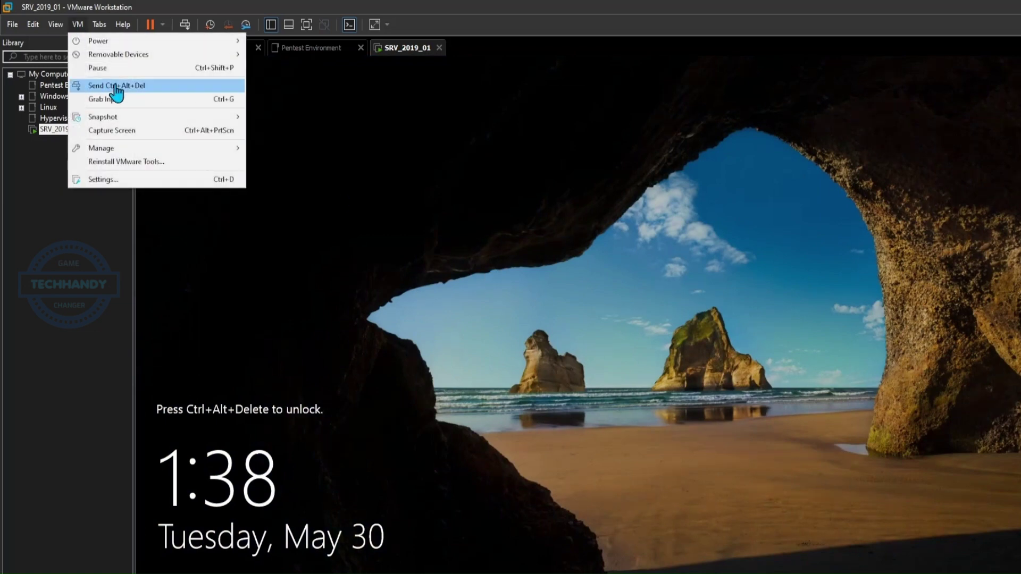
click(112, 83)
text(********)
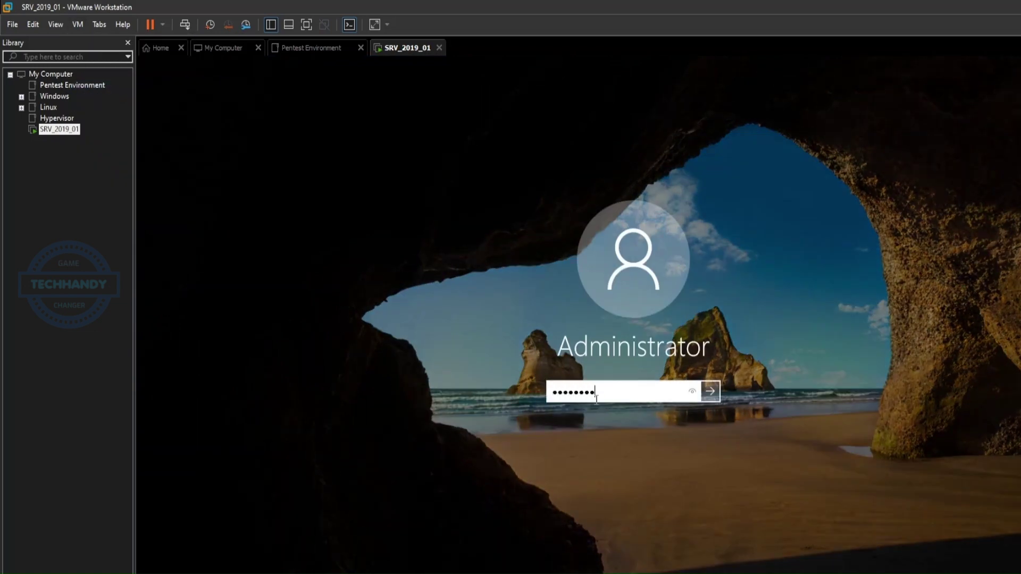
key(Return)
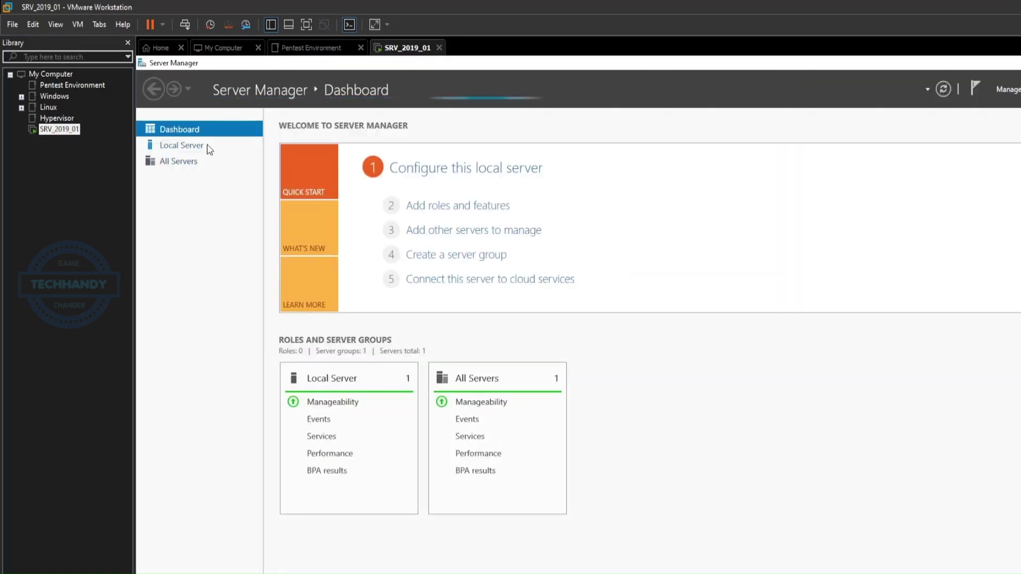
click(209, 148)
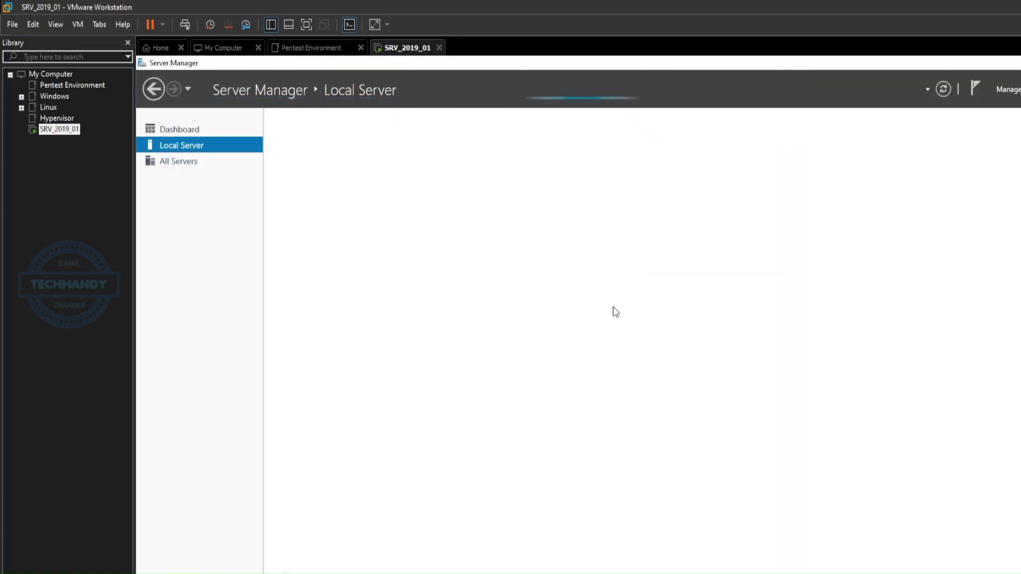